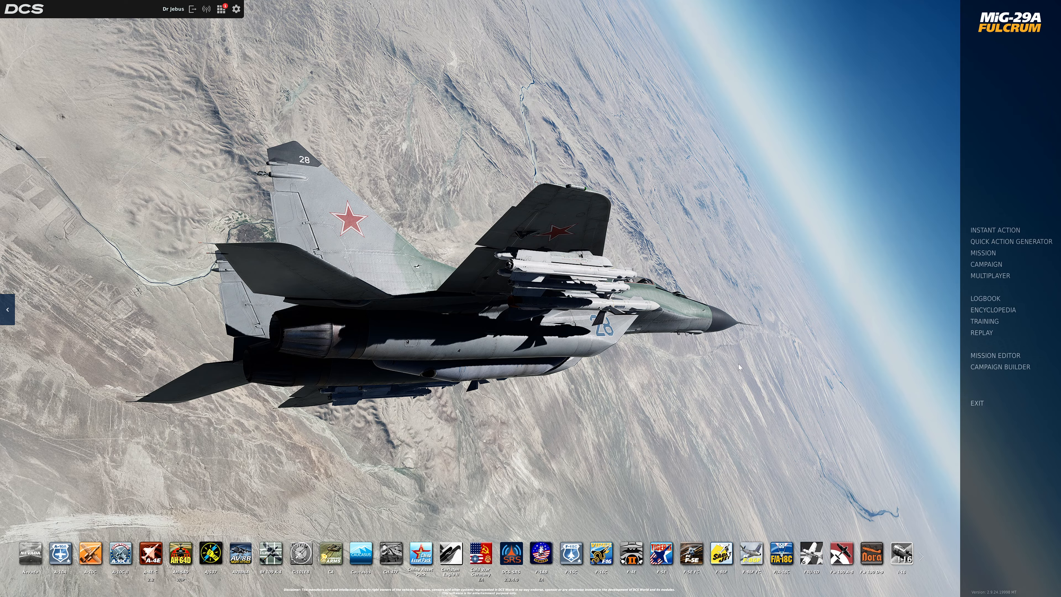
Create a new mission in the Mission Editor on the Caucasus map with the preset coalitions.
click(984, 355)
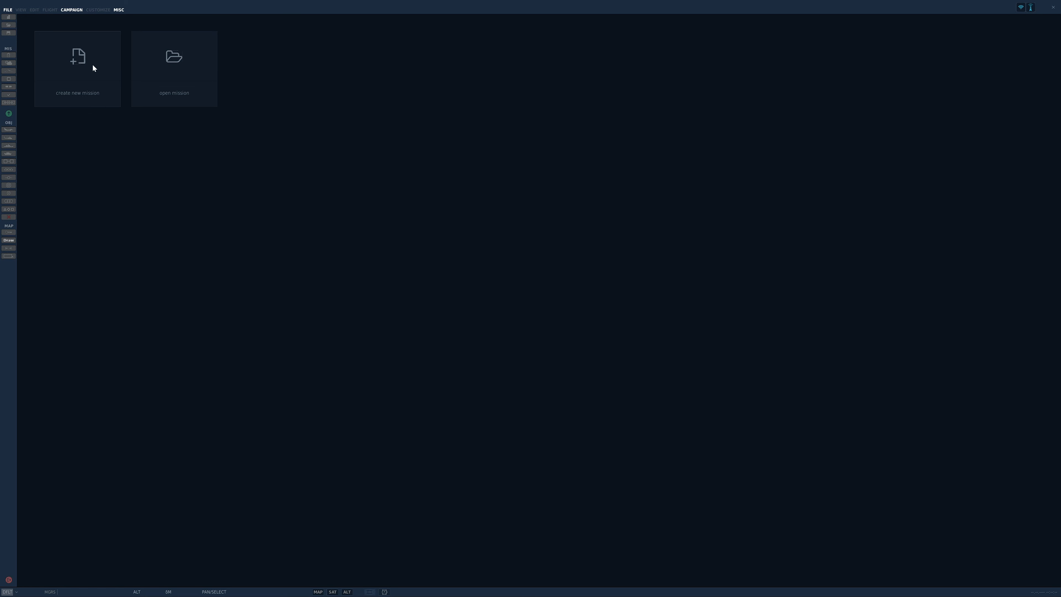
click(84, 64)
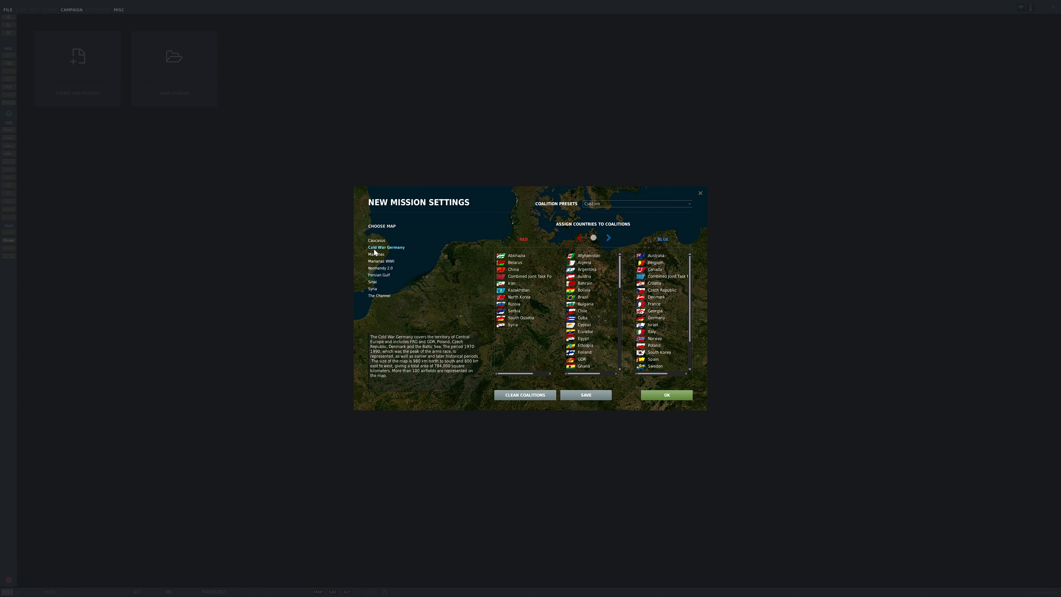
click(377, 241)
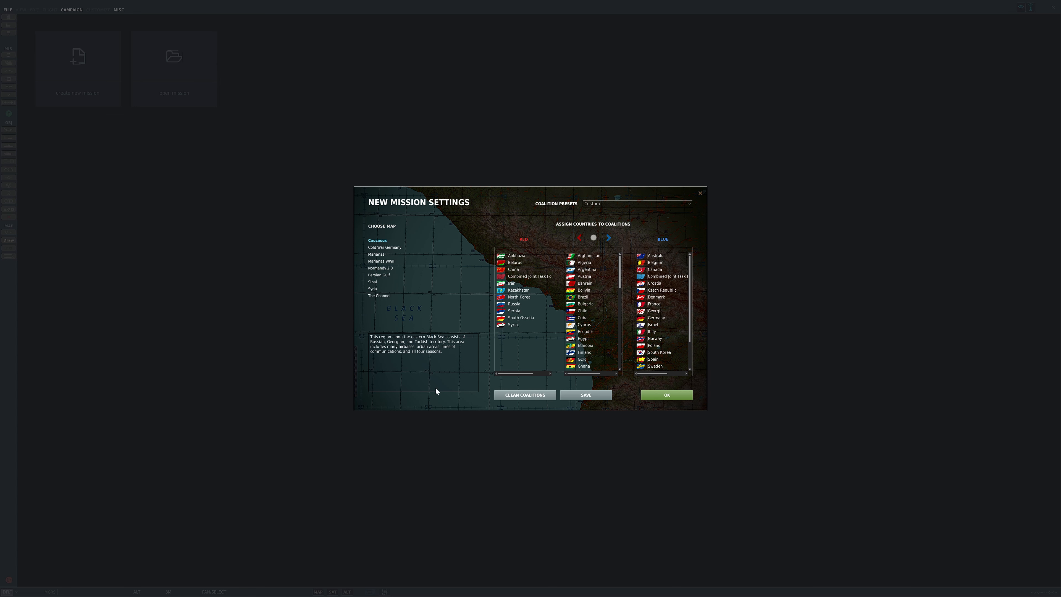
click(666, 394)
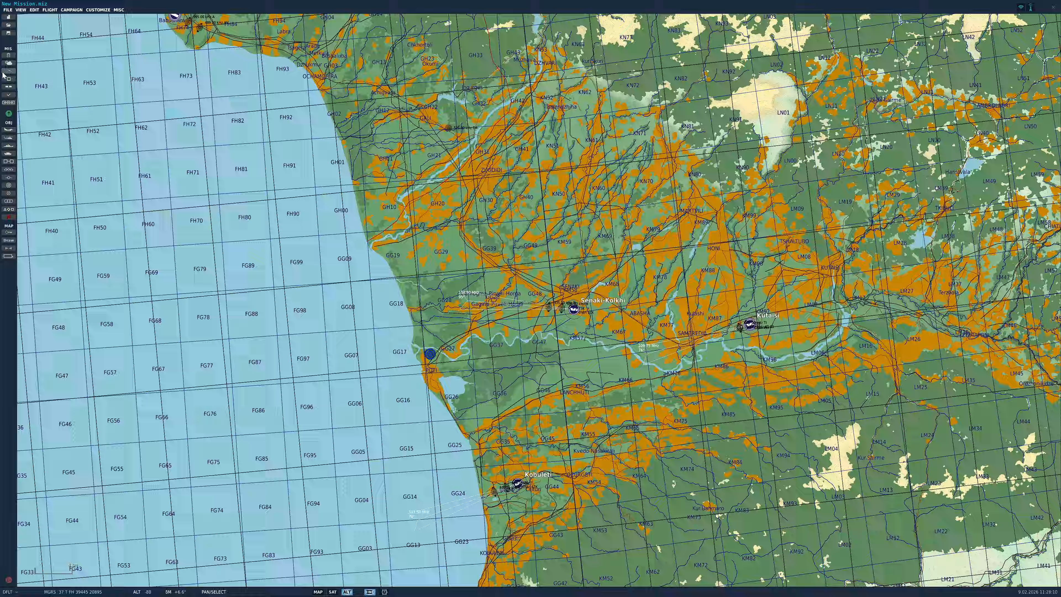
Add a new mission trigger and set its type to 4 MISSION START.
click(6, 71)
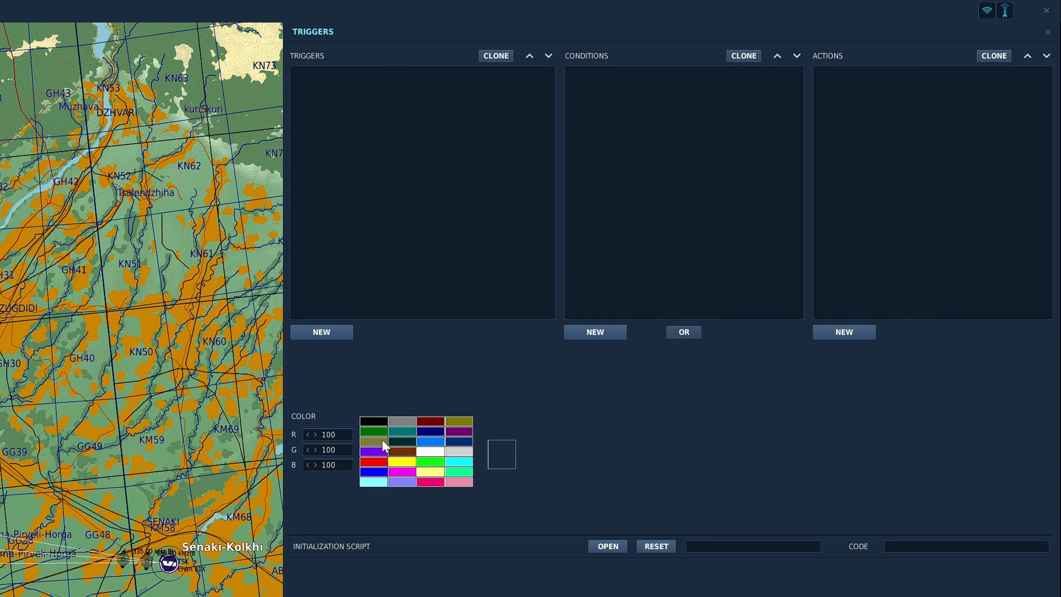
click(337, 335)
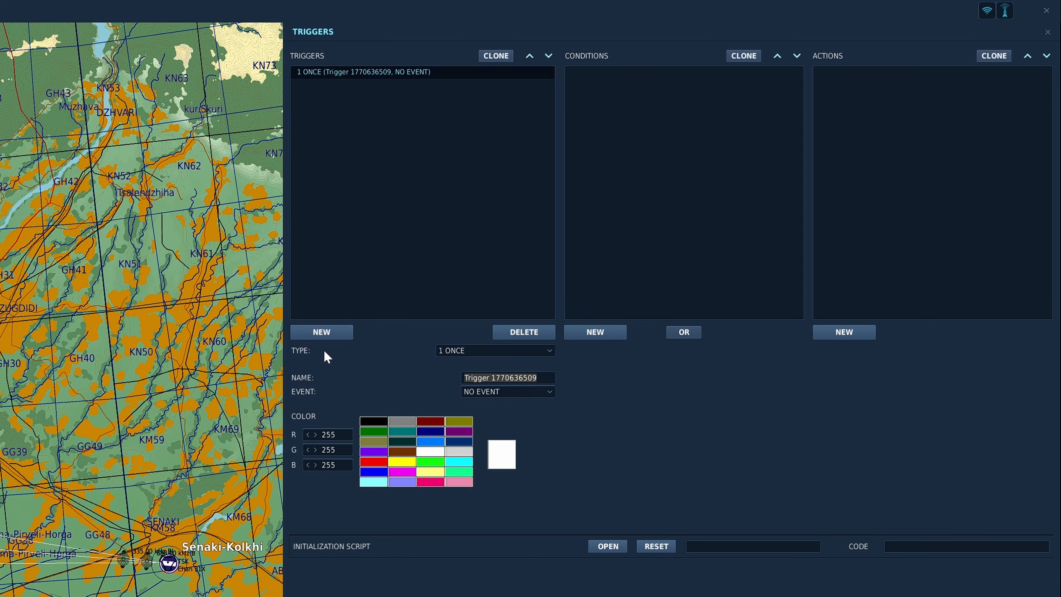
click(476, 354)
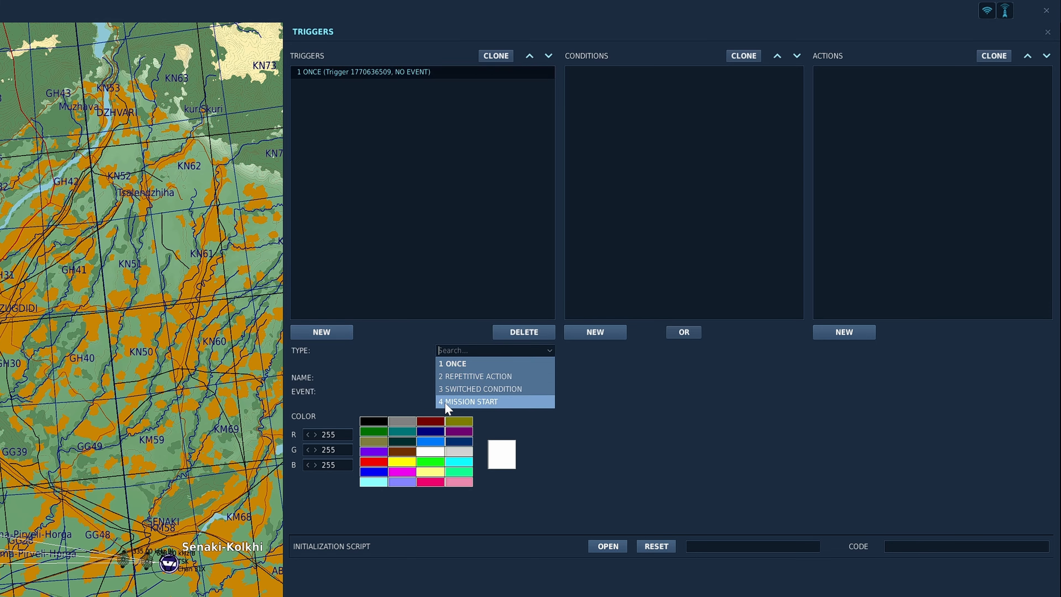
click(467, 401)
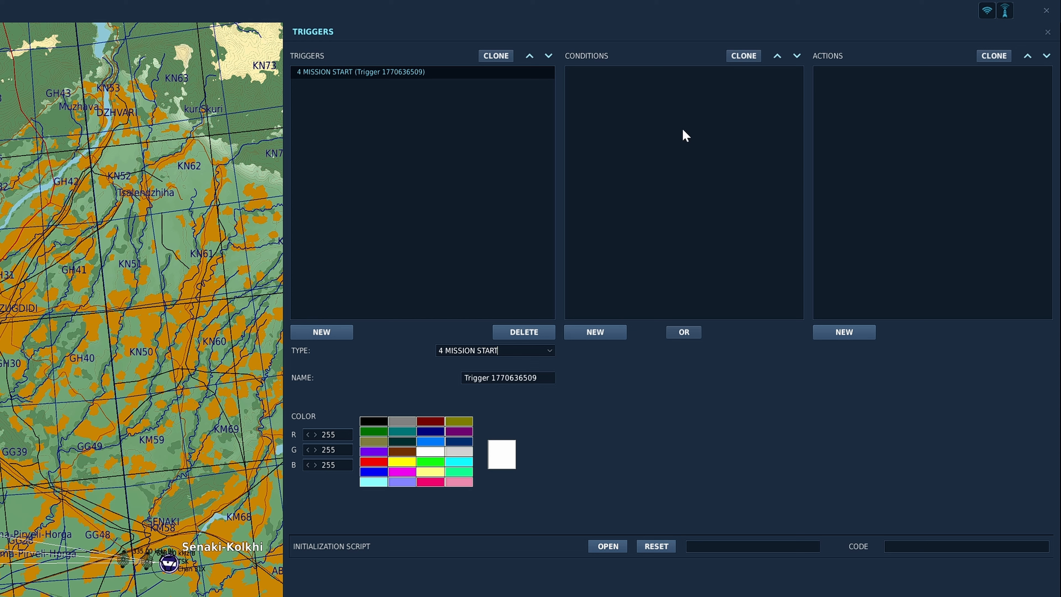
Give the mission start trigger a RADIO ITEM ADD action named "Units Go" with flag 1 and value 1.
click(848, 332)
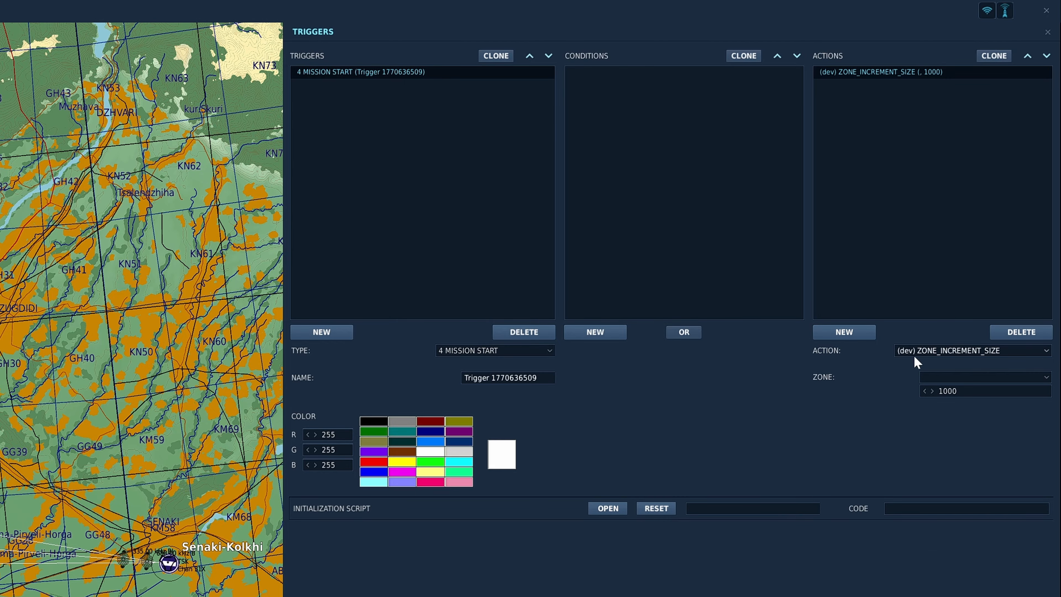
click(927, 351)
scroll(953, 405, down, 10)
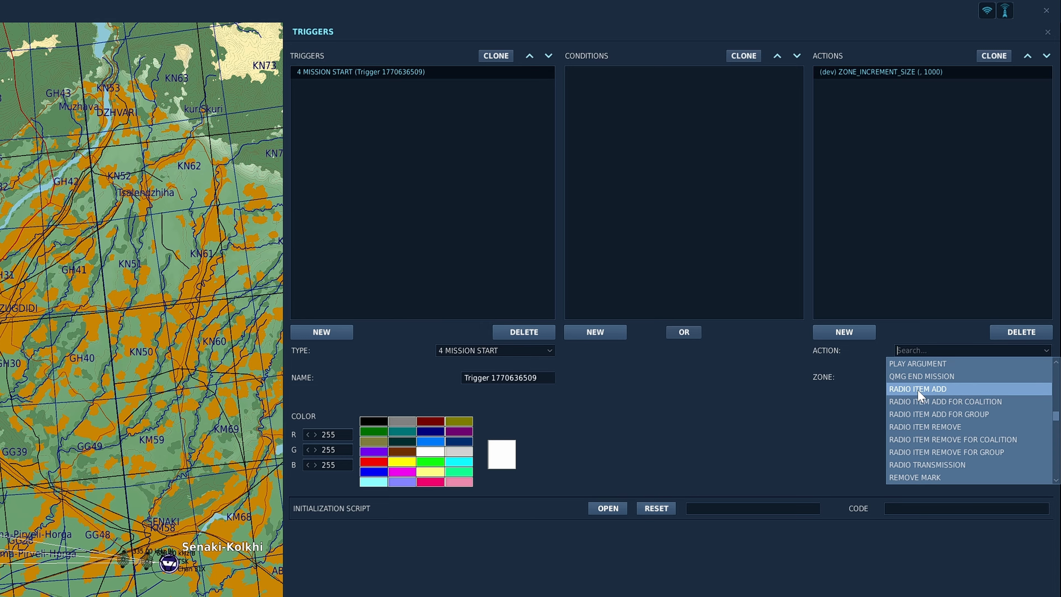
click(939, 389)
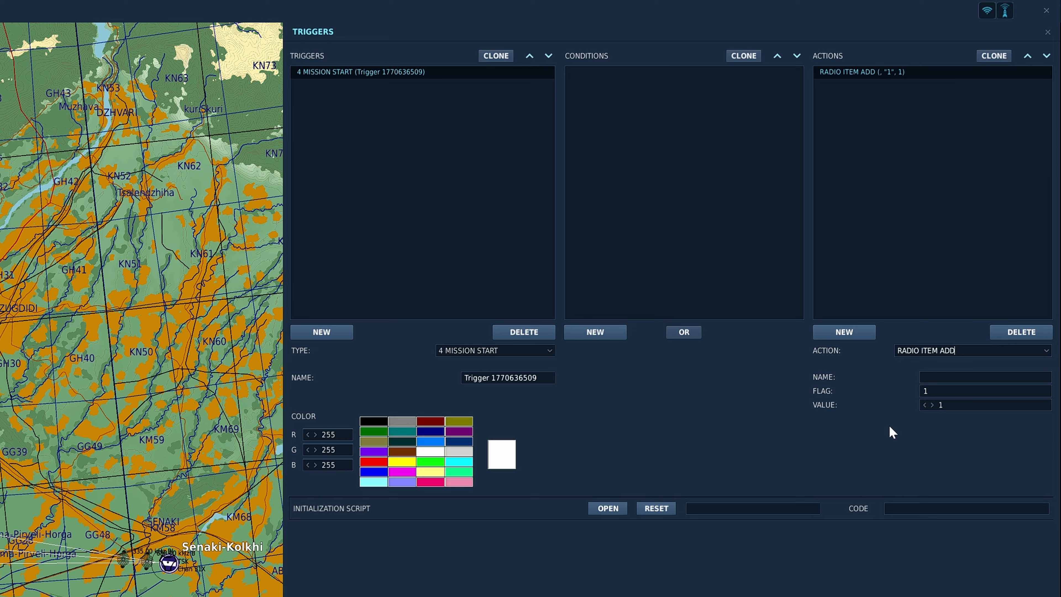
click(931, 377)
text(Units Go)
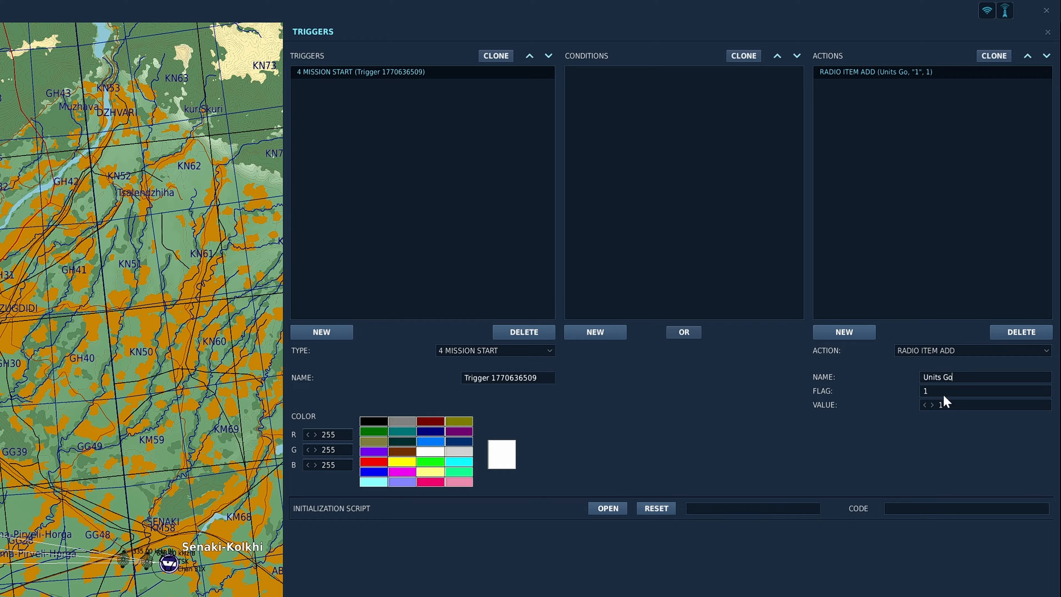
click(929, 392)
click(159, 475)
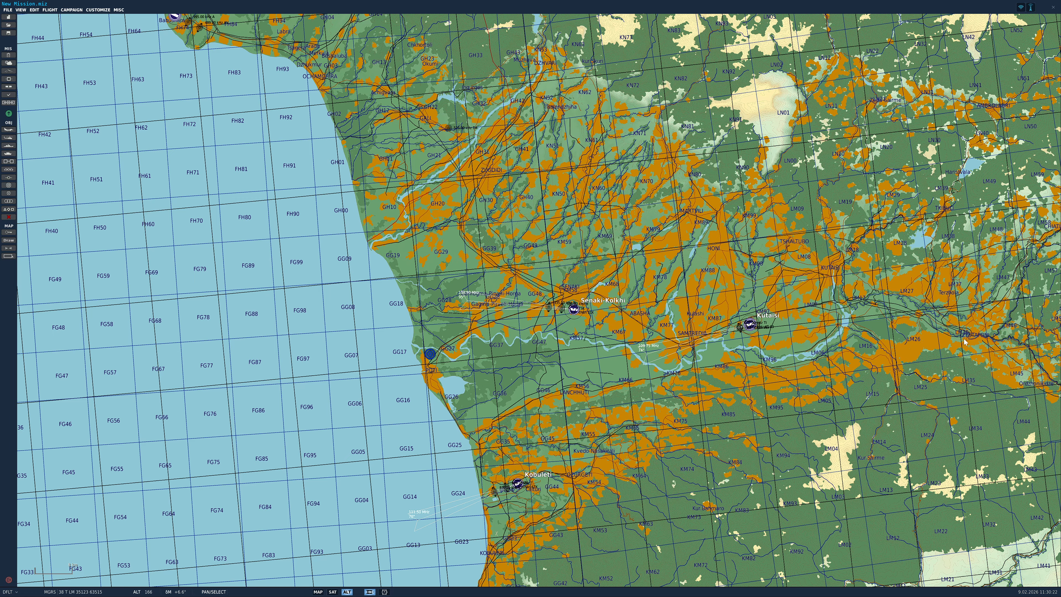
Place a USA A-10A airplane group just east of Kutaisi with a waypoint off the western coast, and check its loadout.
click(8, 130)
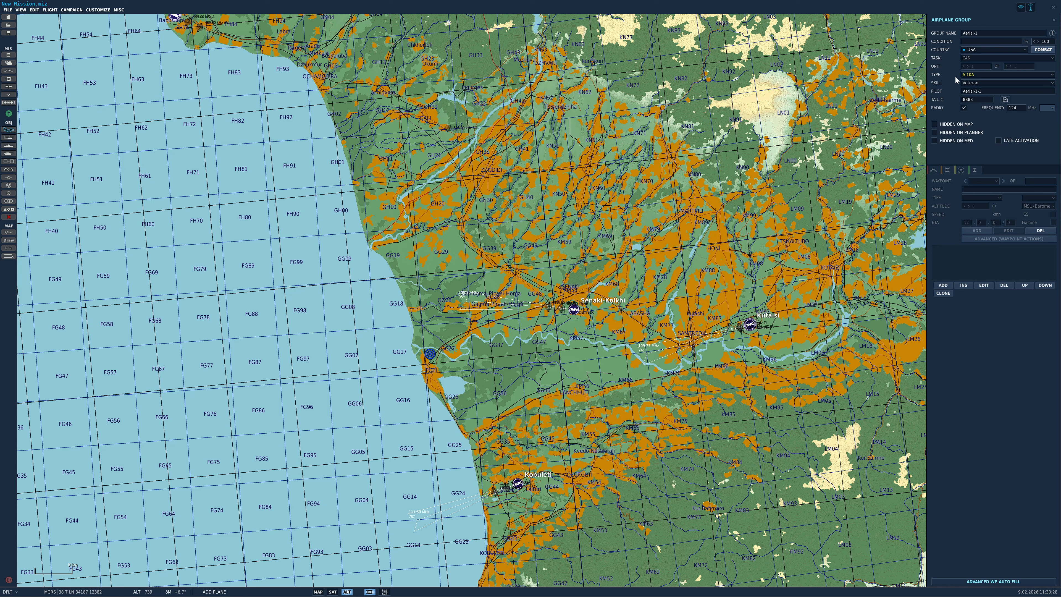
click(813, 329)
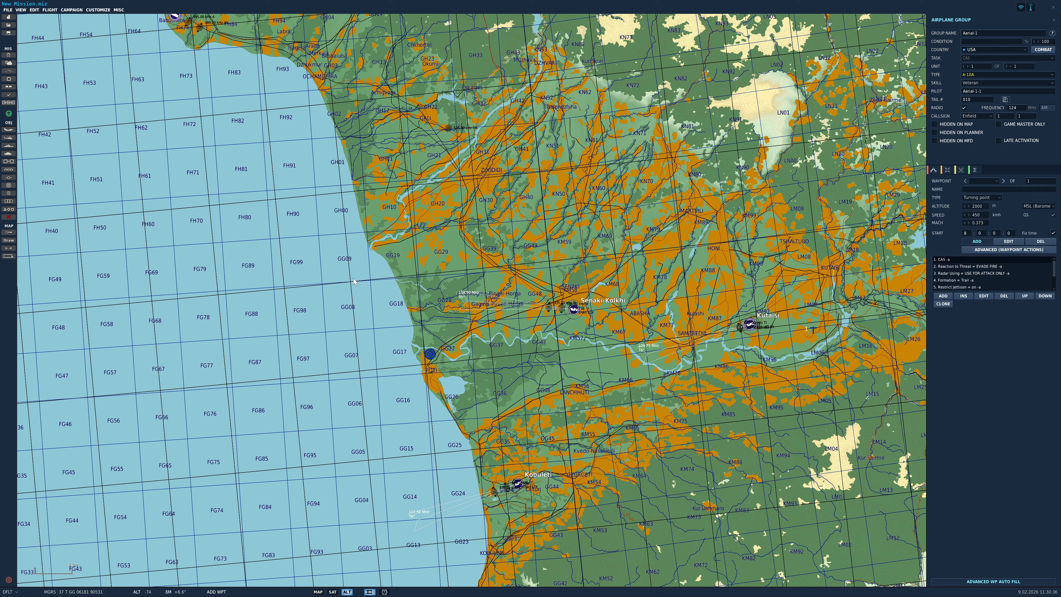
click(365, 275)
click(947, 171)
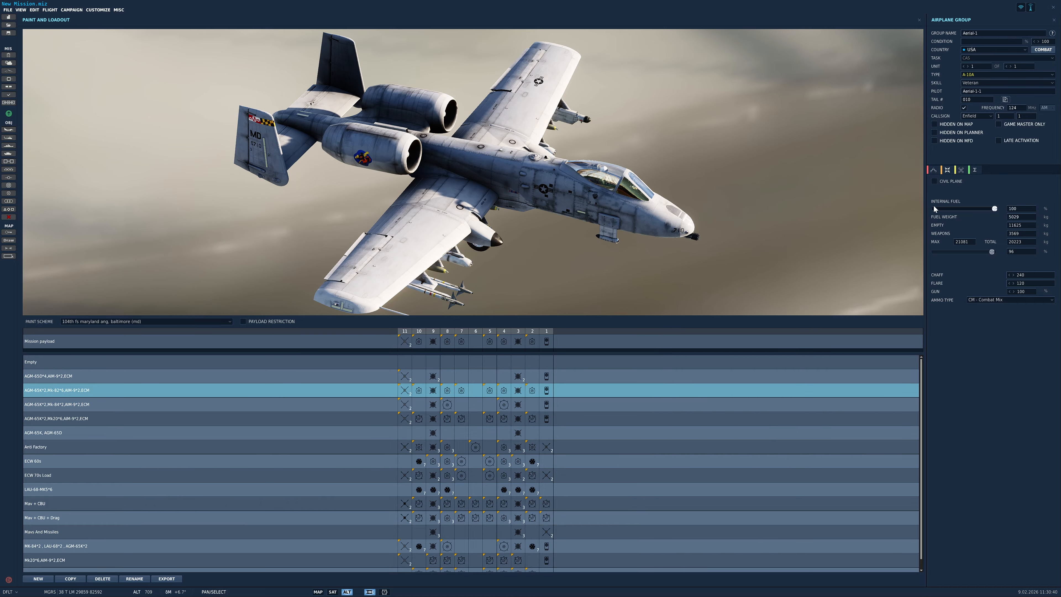
click(933, 170)
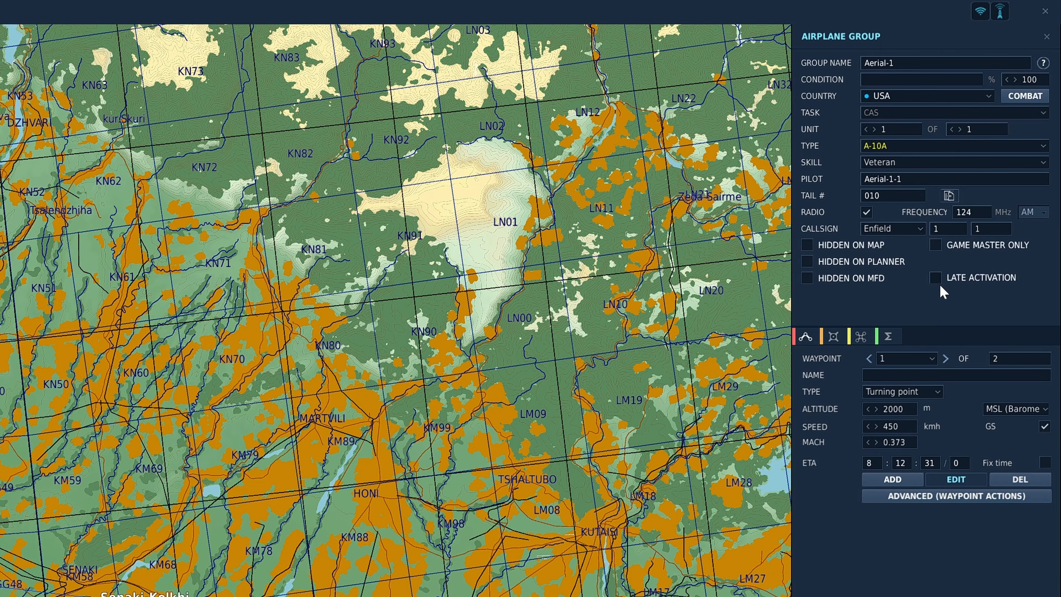
Enable late activation for the A-10A group and rename the group "A-10 Spawn".
click(935, 278)
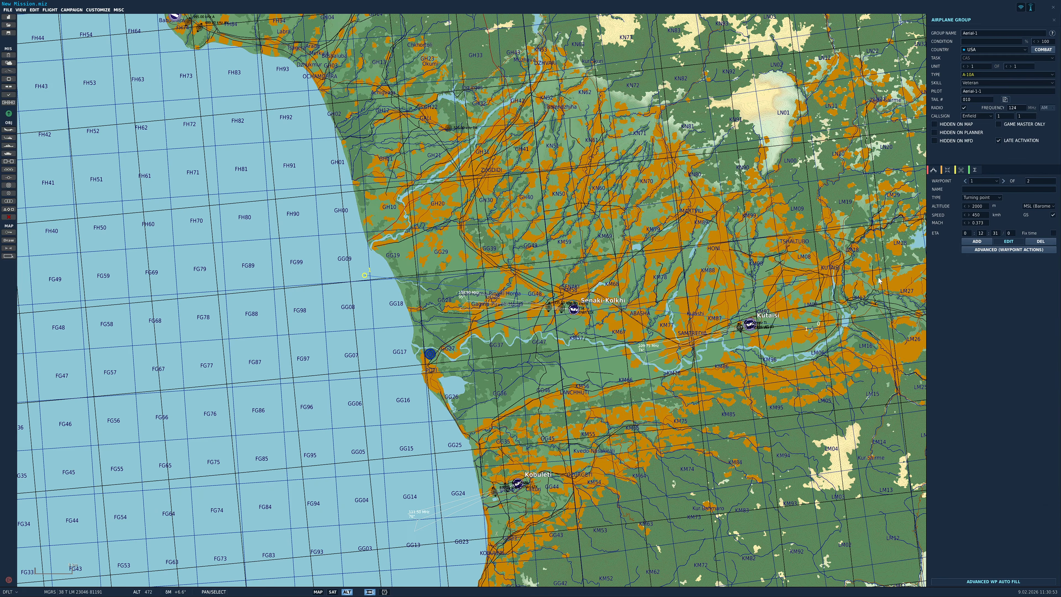
scroll(779, 347, up, 5)
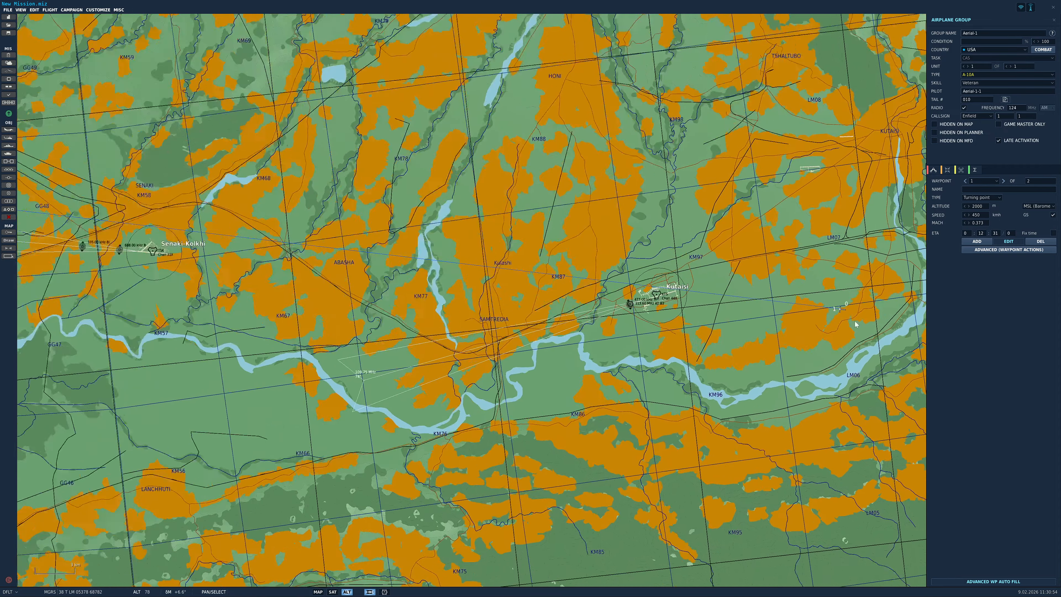
scroll(855, 323, up, 6)
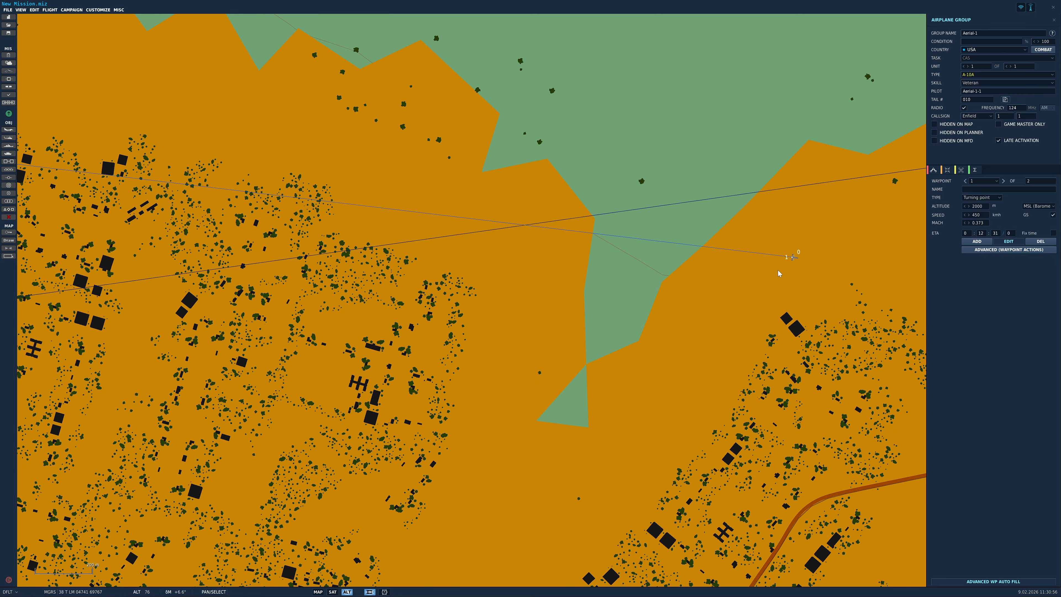
scroll(805, 319, down, 6)
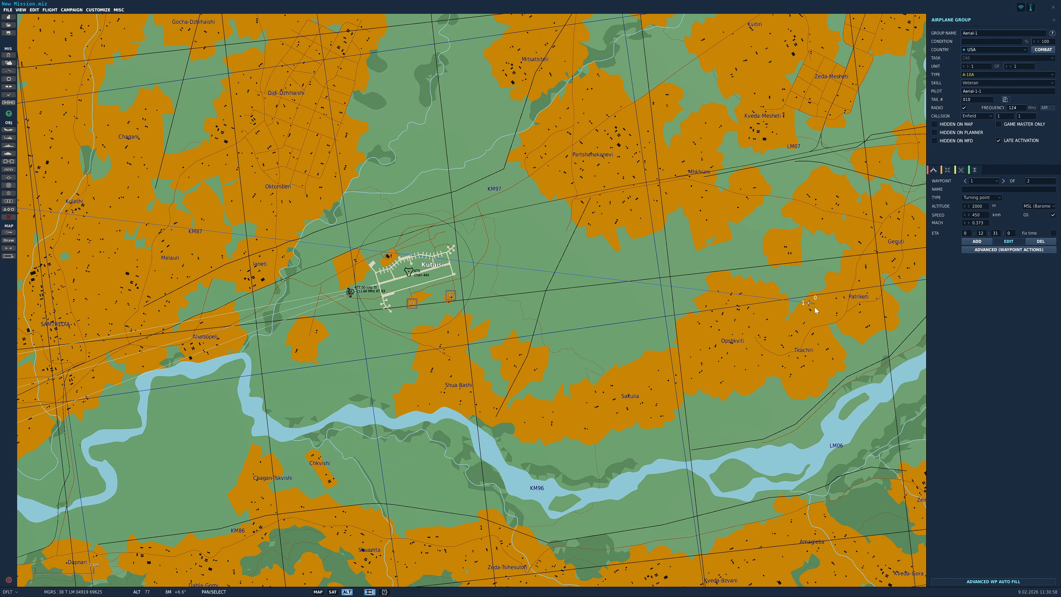
scroll(822, 312, down, 3)
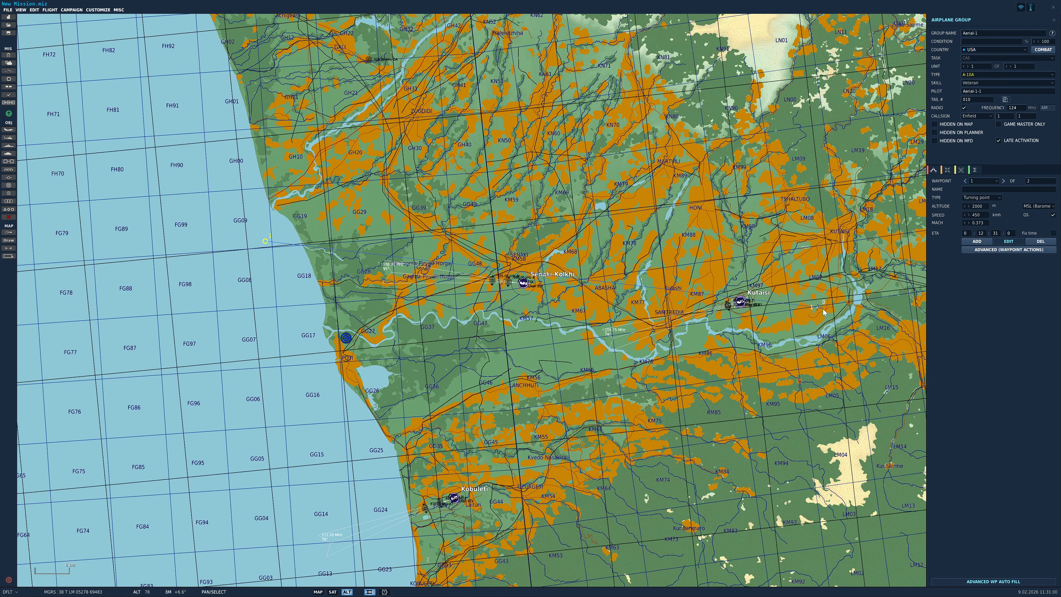
click(733, 388)
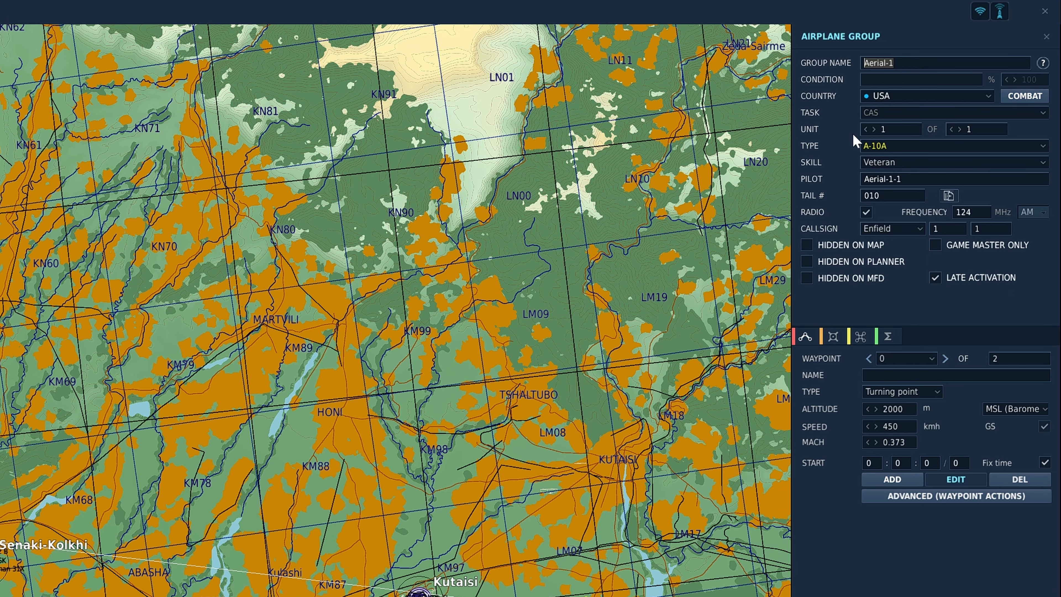
text(A-10 Spawn)
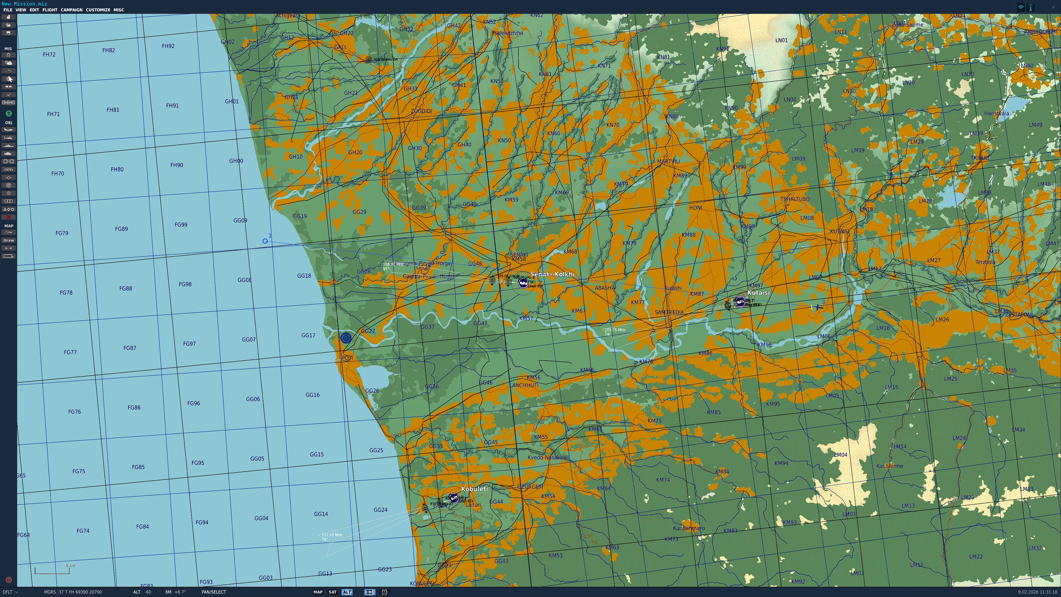
Add a second trigger of type 1 ONCE and name it "Spawn A 10".
click(8, 75)
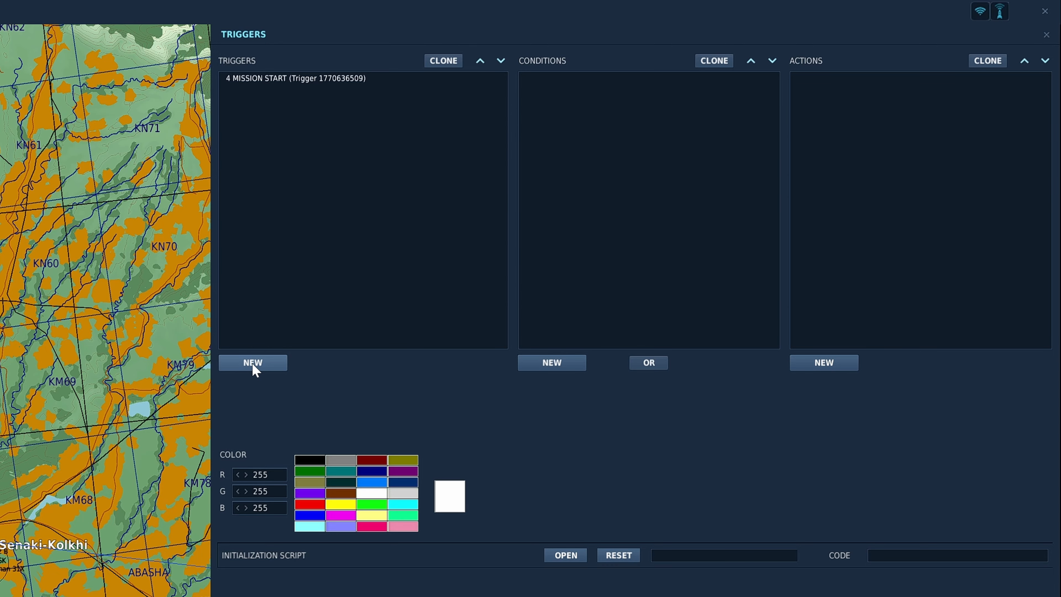
click(253, 363)
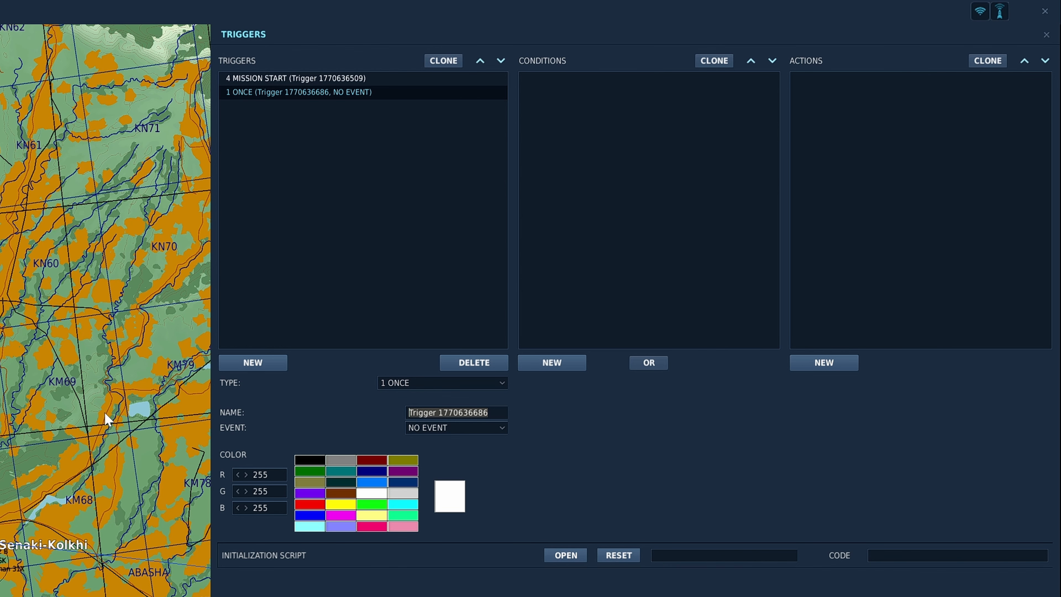
text(Spawn A 10)
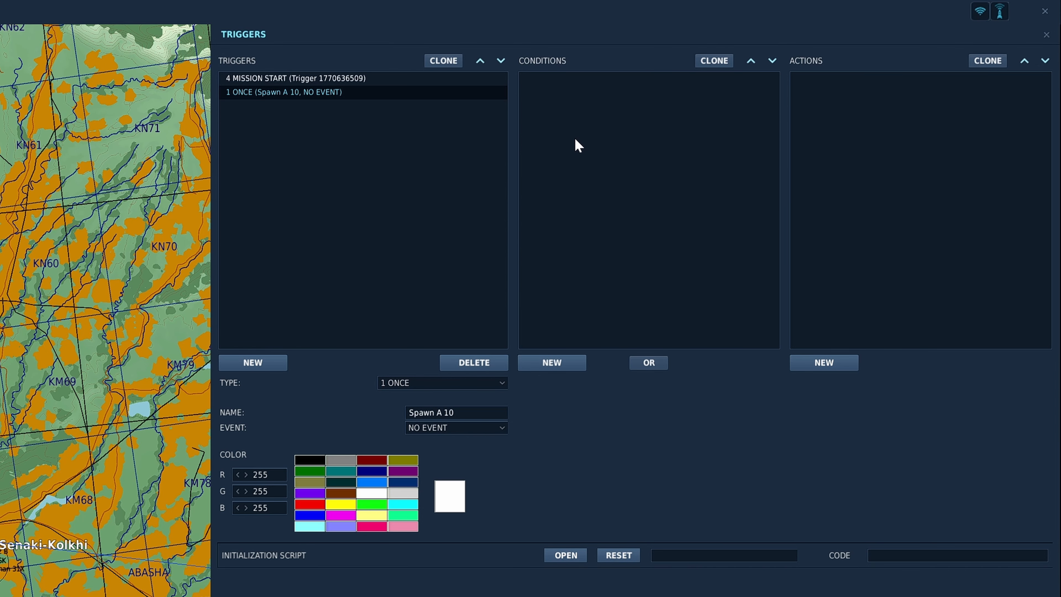
Add a FLAG IS TRUE condition for flag 1 to the "Spawn A 10" trigger.
click(572, 367)
click(668, 383)
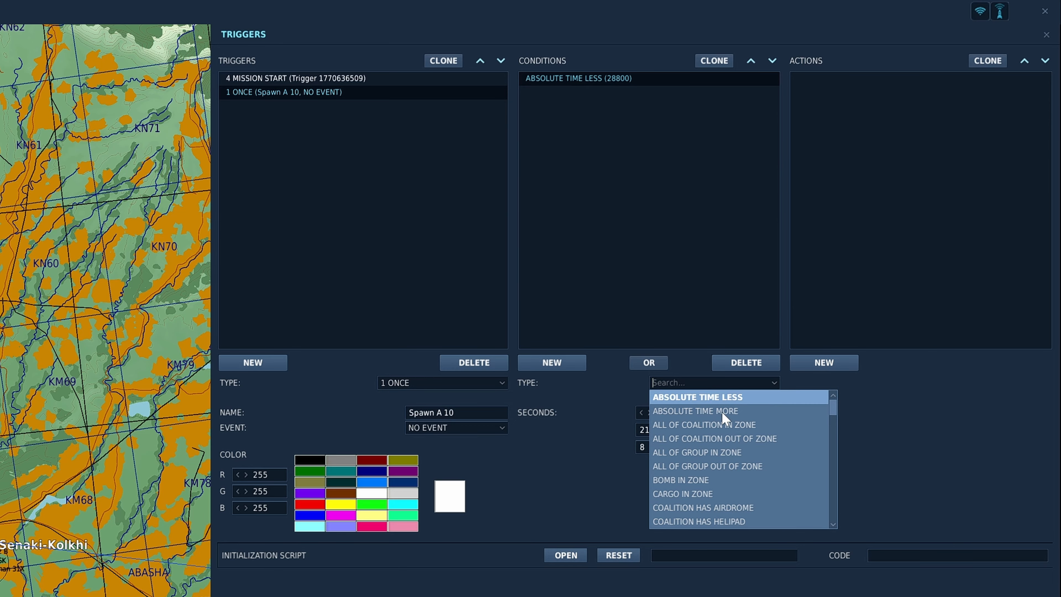
scroll(746, 490, down, 3)
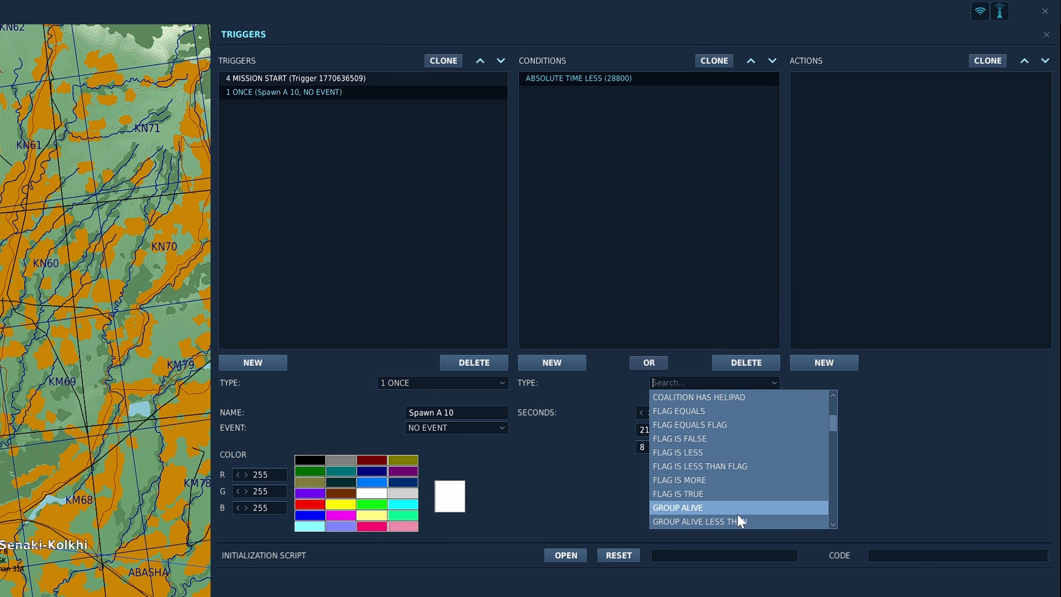
click(702, 493)
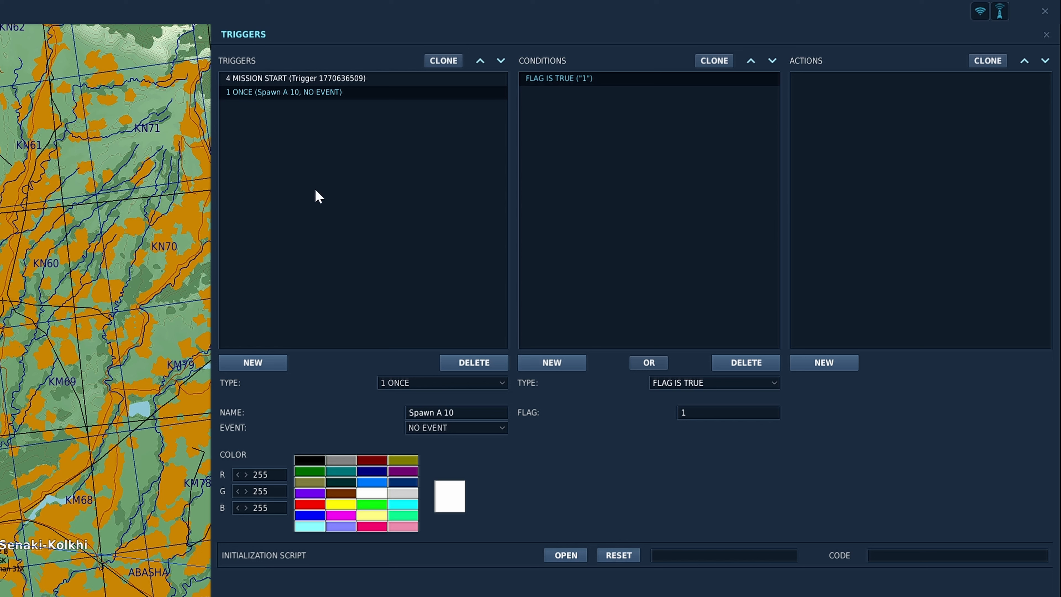